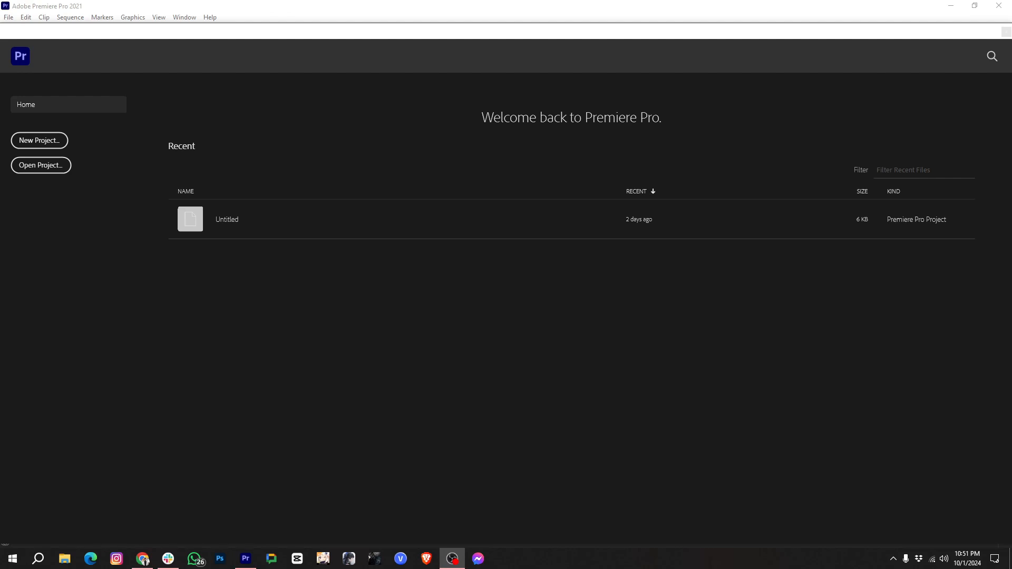
# - Start a new project and name it First Class
pyautogui.click(59, 145)
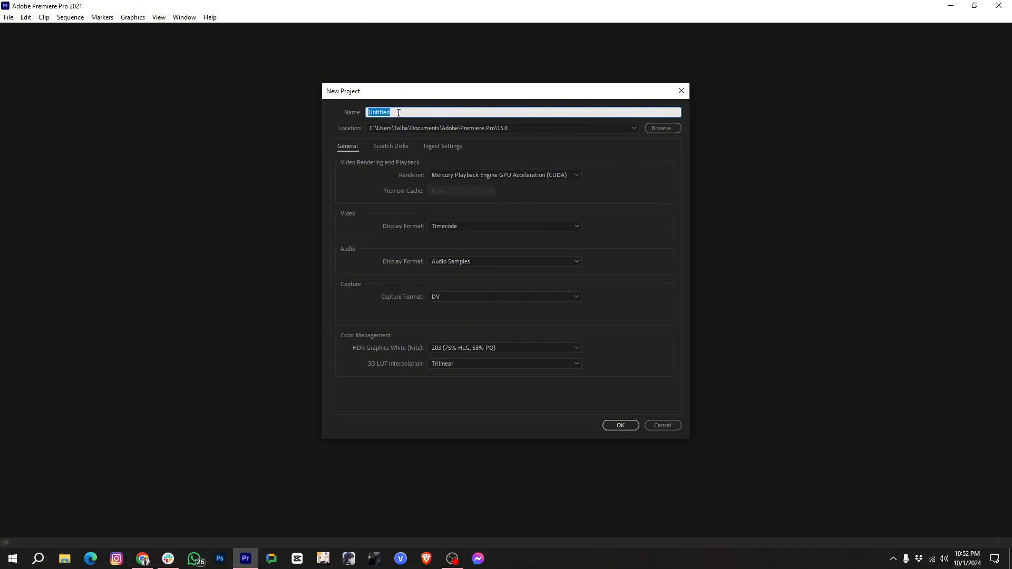
pyautogui.write('First c')
pyautogui.press('BackSpace')
pyautogui.write('Class')
# - Set the project location to a new folder named Premiere Pro Class inside E:\The Hustle Mindset\Videos 3
pyautogui.click(663, 128)
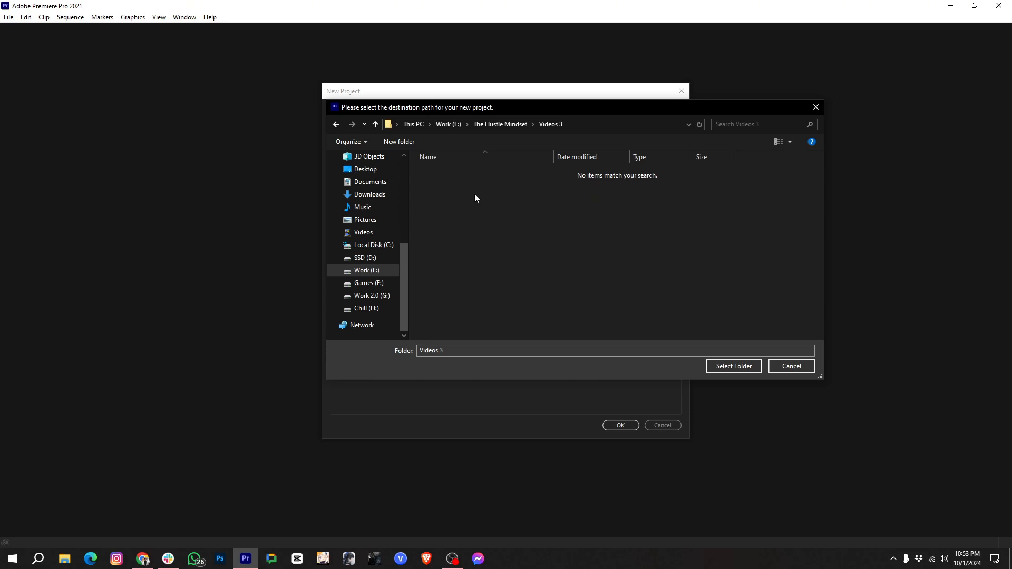
pyautogui.click(400, 143)
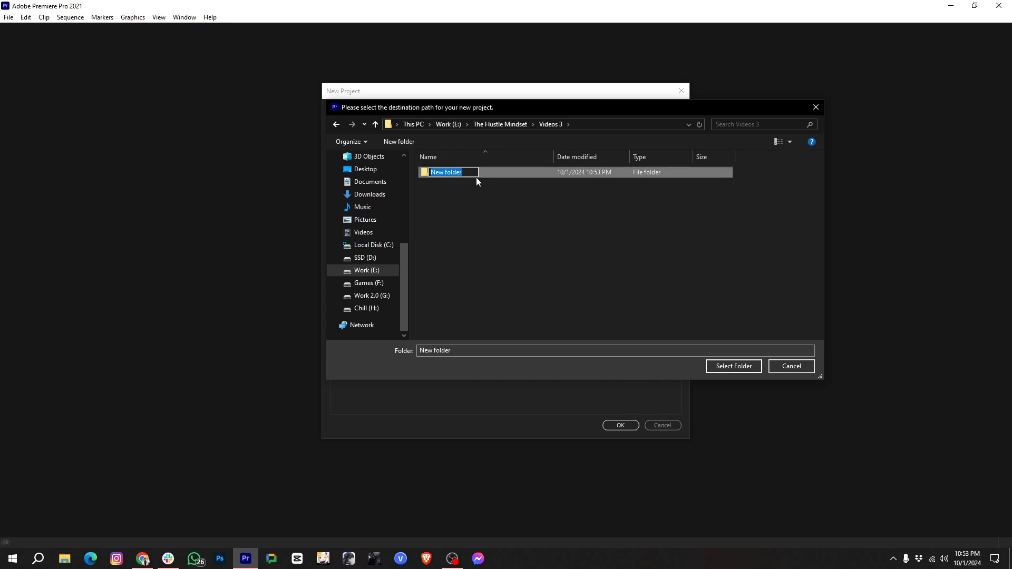
pyautogui.write('Prm')
pyautogui.press('BackSpace')
pyautogui.press('BackSpace')
pyautogui.press('BackSpace')
pyautogui.write('Premi')
pyautogui.press('Return')
pyautogui.click(734, 366)
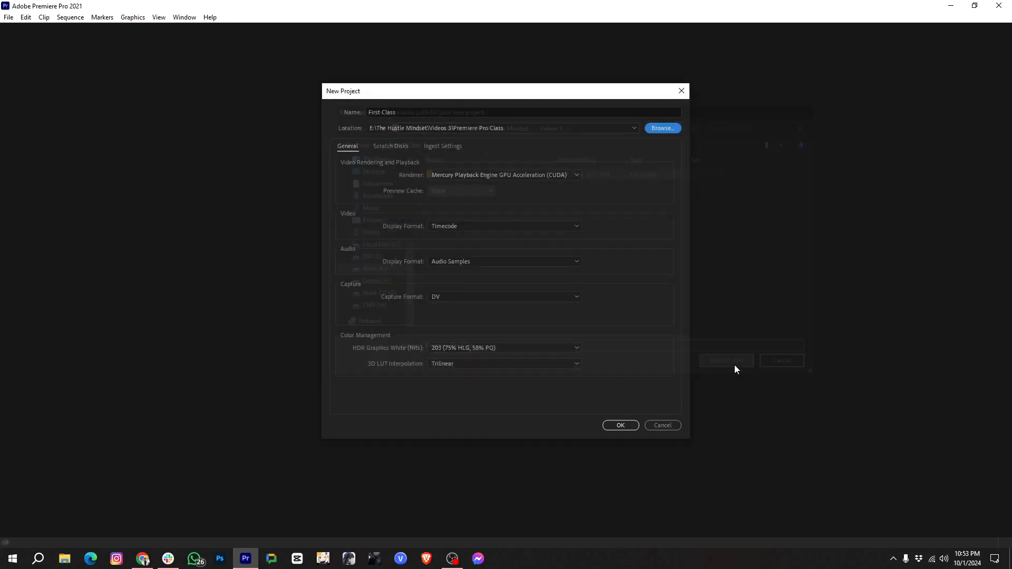
# - Try the Mercury Playback Engine Software Only renderer, and switch back to Mercury Playback Engine GPU Acceleration (CUDA)
pyautogui.click(577, 175)
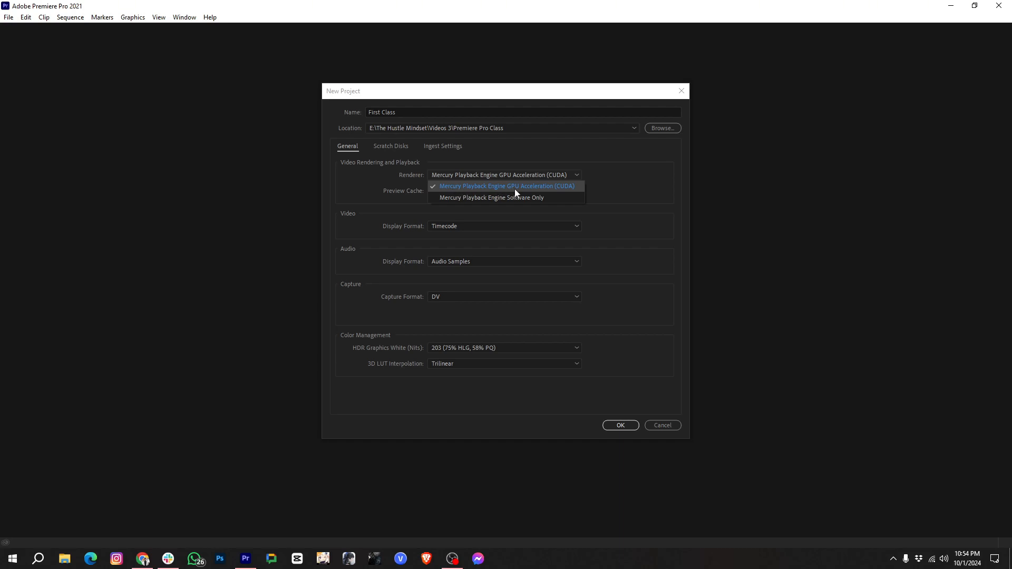
pyautogui.click(559, 196)
pyautogui.click(571, 176)
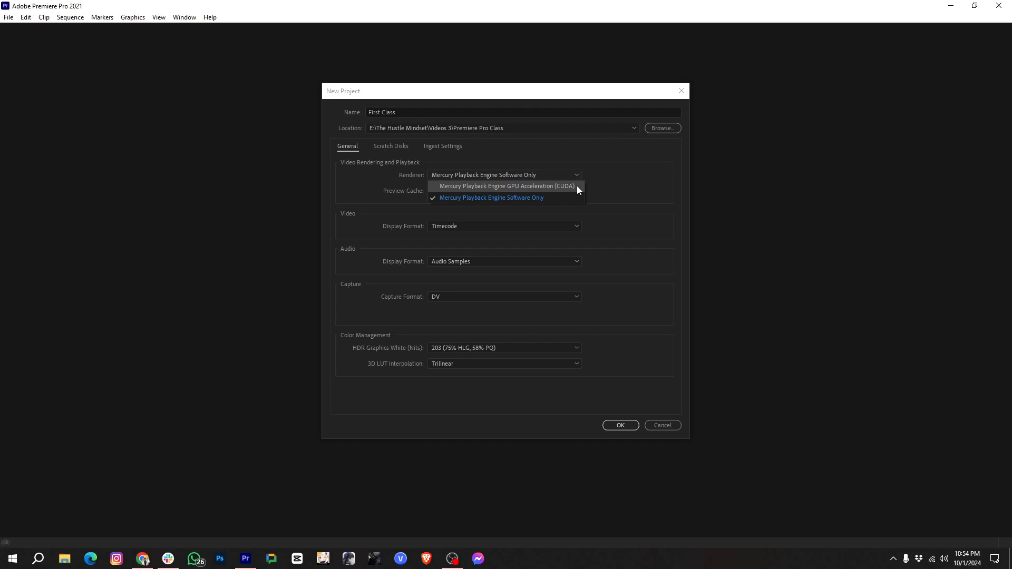
pyautogui.click(577, 188)
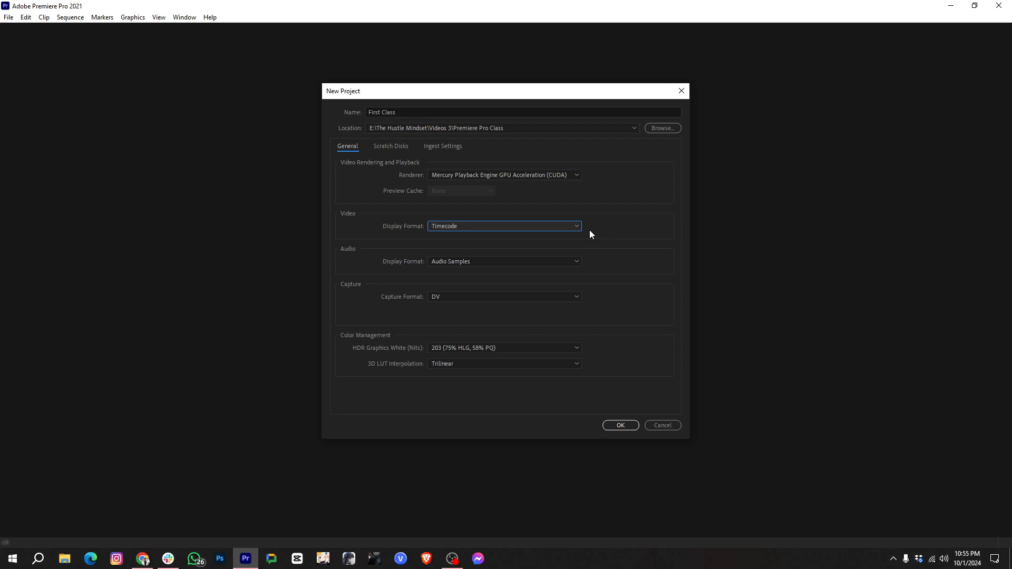
# - Create the project and import the sample video file from The Hustle Mindset folder
pyautogui.click(619, 428)
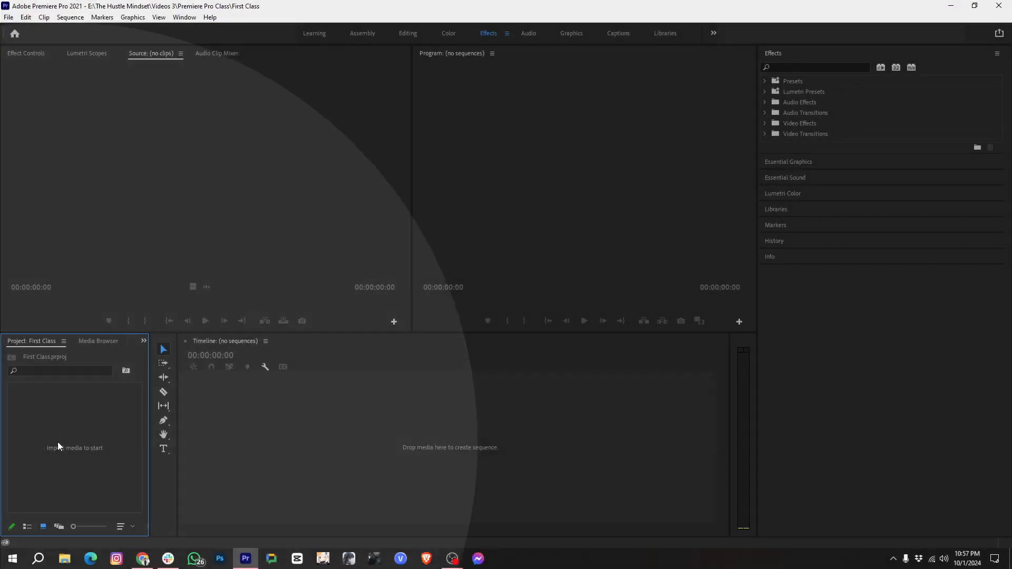
pyautogui.doubleClick(58, 443)
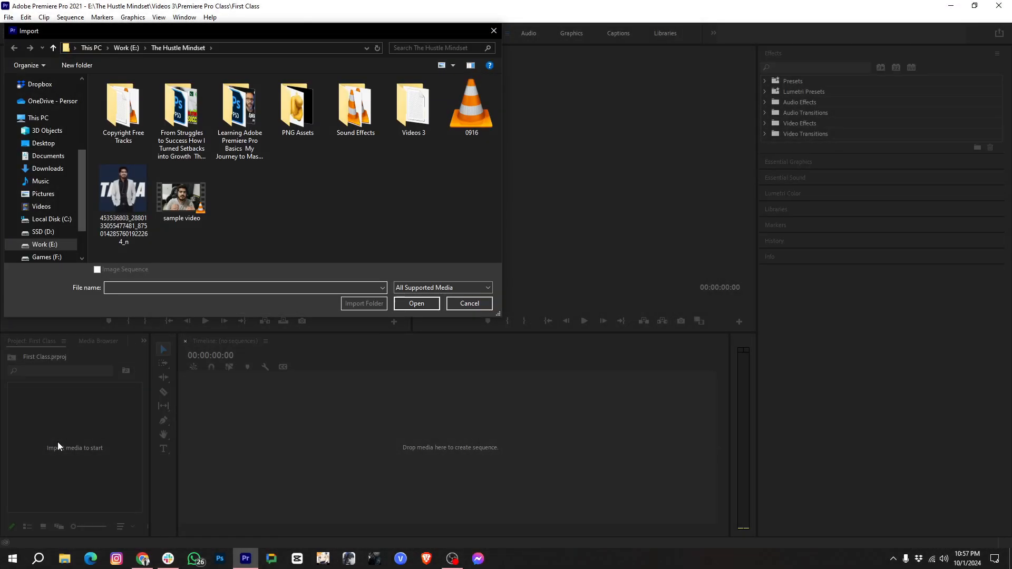
pyautogui.doubleClick(192, 203)
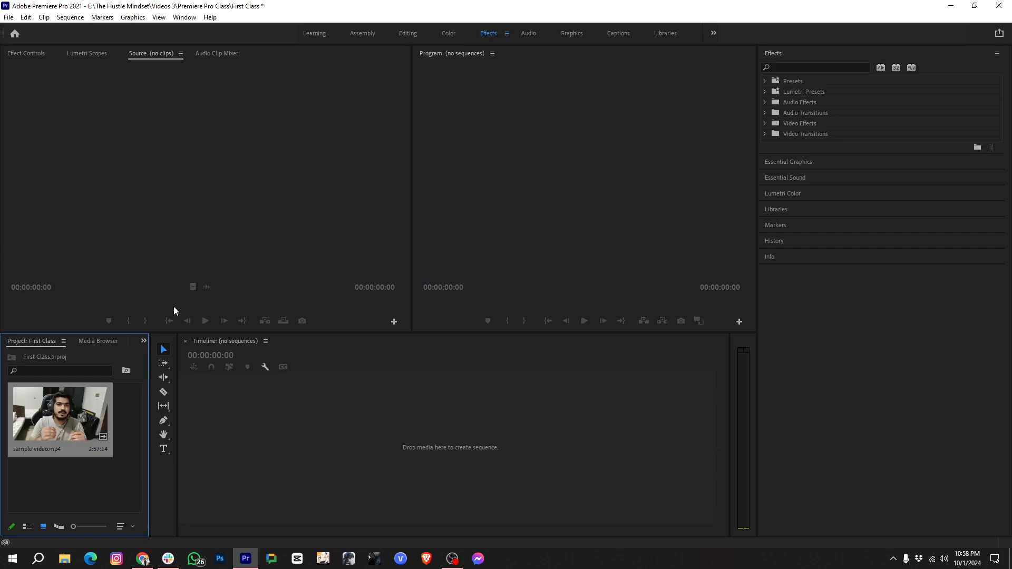
# - Widen the Project panel and create a sequence from sample video.mp4 by placing it in the empty timeline
pyautogui.moveTo(149, 396); pyautogui.dragTo(330, 389)
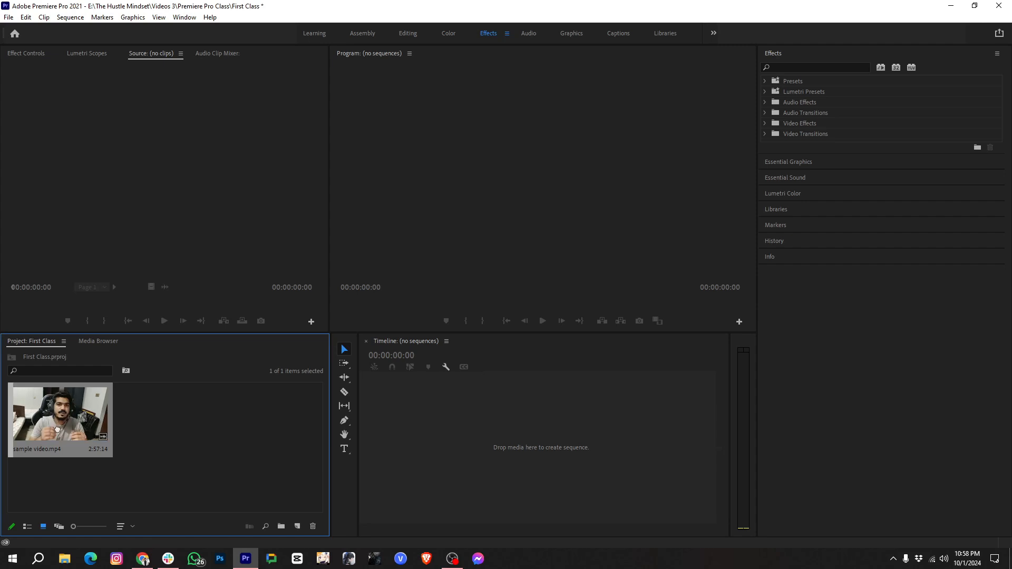
pyautogui.moveTo(63, 441); pyautogui.dragTo(395, 409)
# - Delete both the sample video clip and its sequence from the project
pyautogui.click(255, 415)
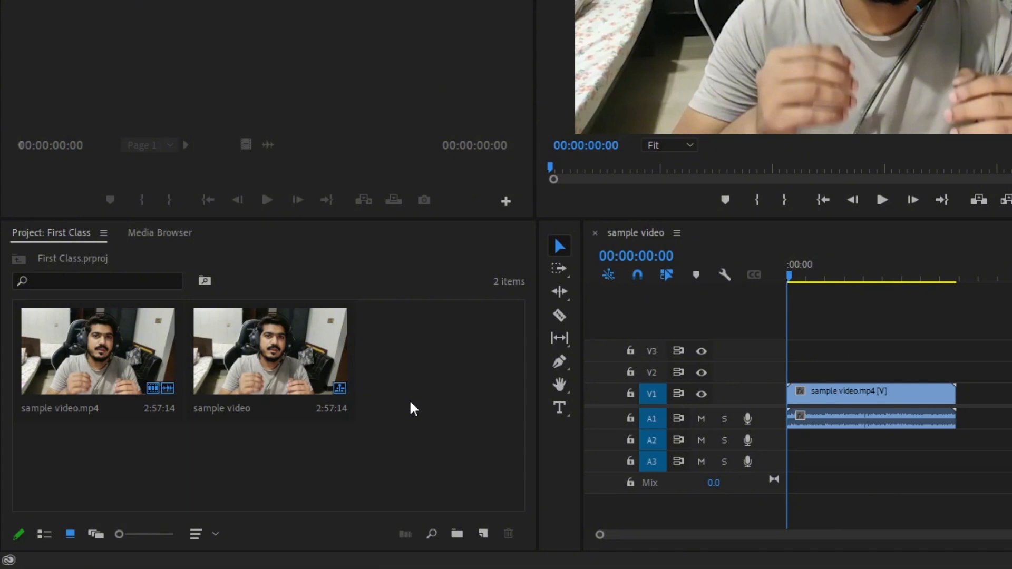
pyautogui.moveTo(411, 403); pyautogui.dragTo(119, 356)
pyautogui.press('Delete')
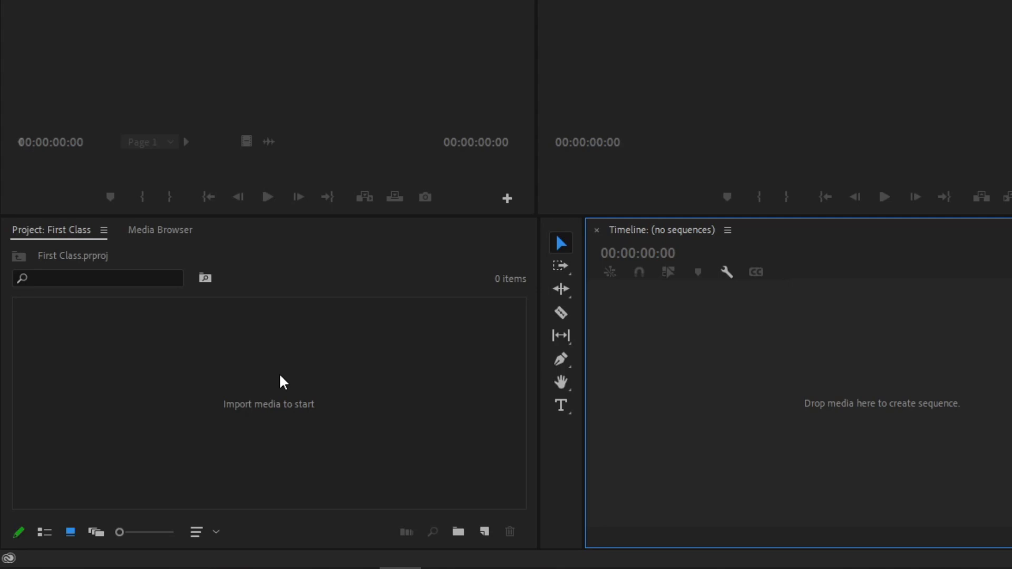
# - Import the sample video file from The Hustle Mindset folder into the emptied project
pyautogui.doubleClick(280, 380)
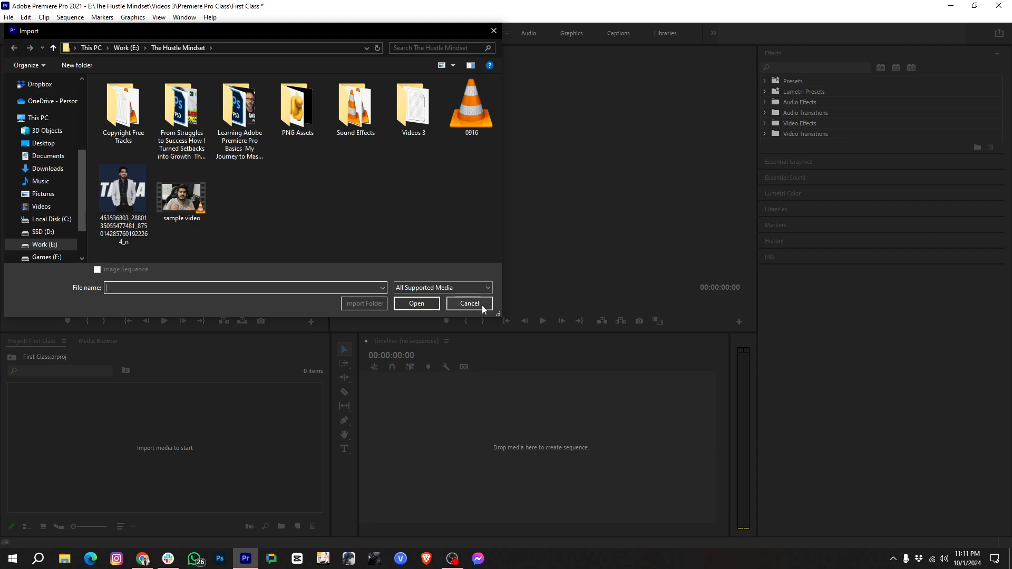
pyautogui.click(481, 306)
pyautogui.rightClick(162, 448)
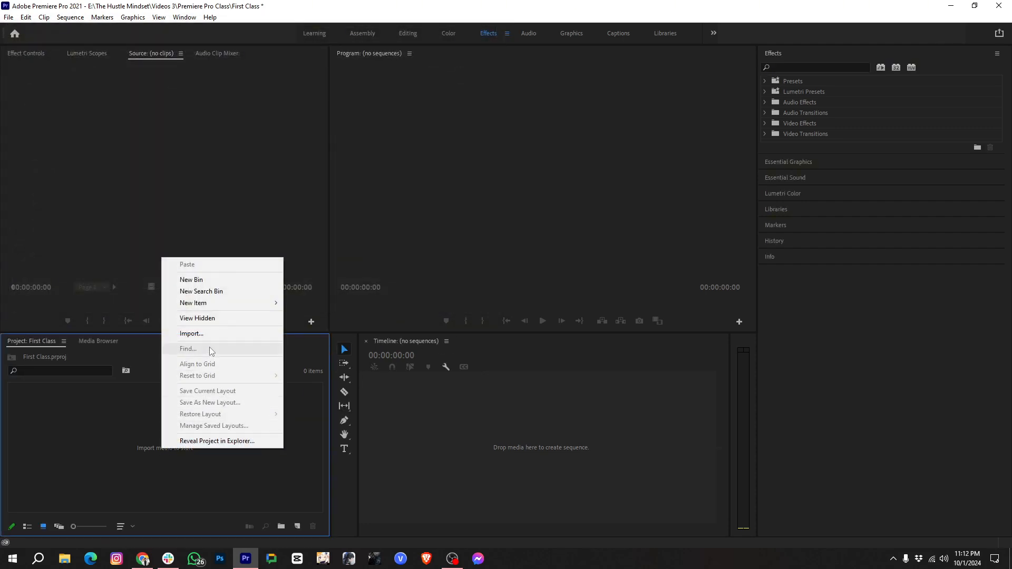
pyautogui.click(225, 334)
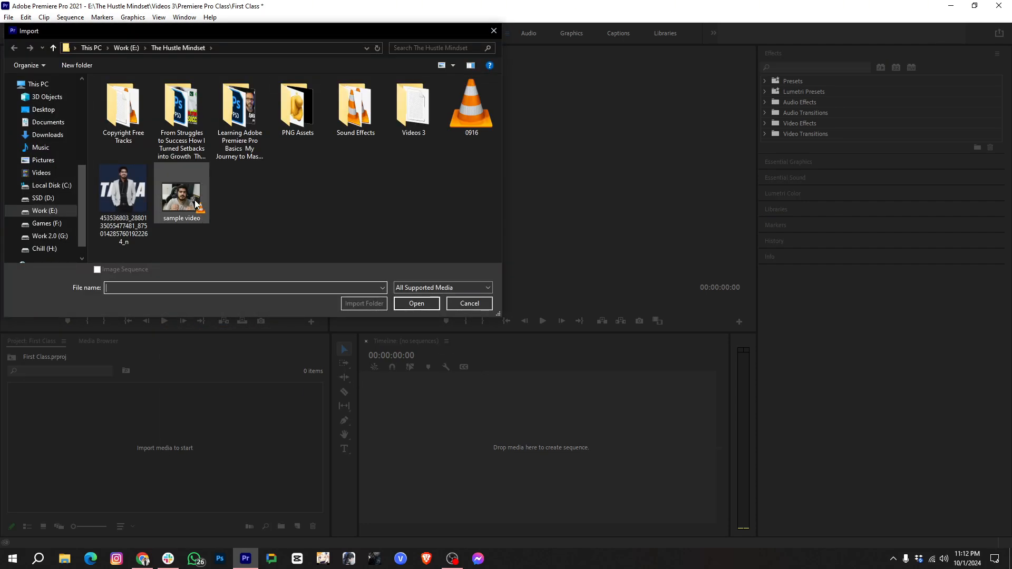
pyautogui.doubleClick(198, 199)
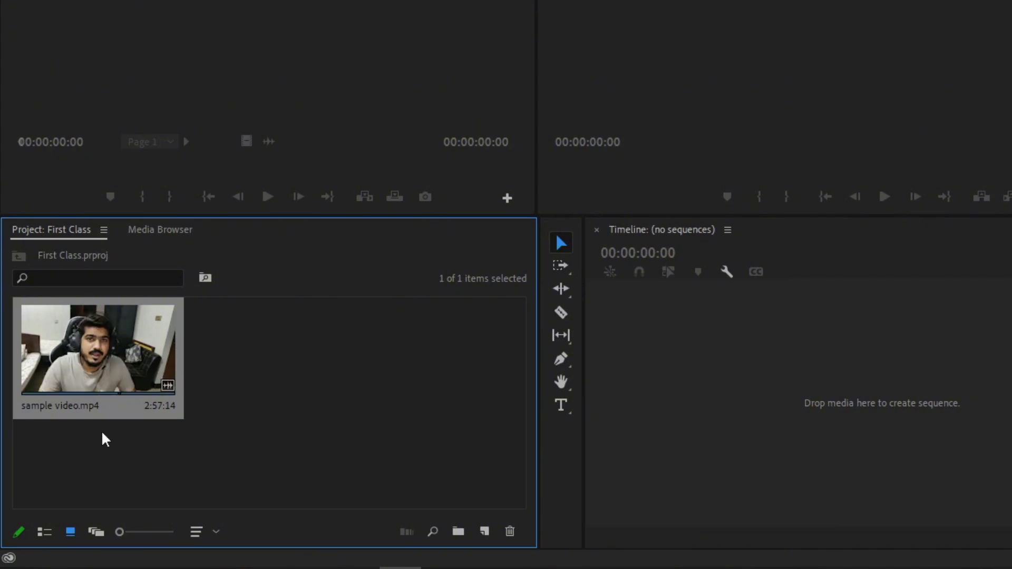
# - Examine the clip's media details and Video Info in list view, and return the Project panel to icon view
pyautogui.click(50, 535)
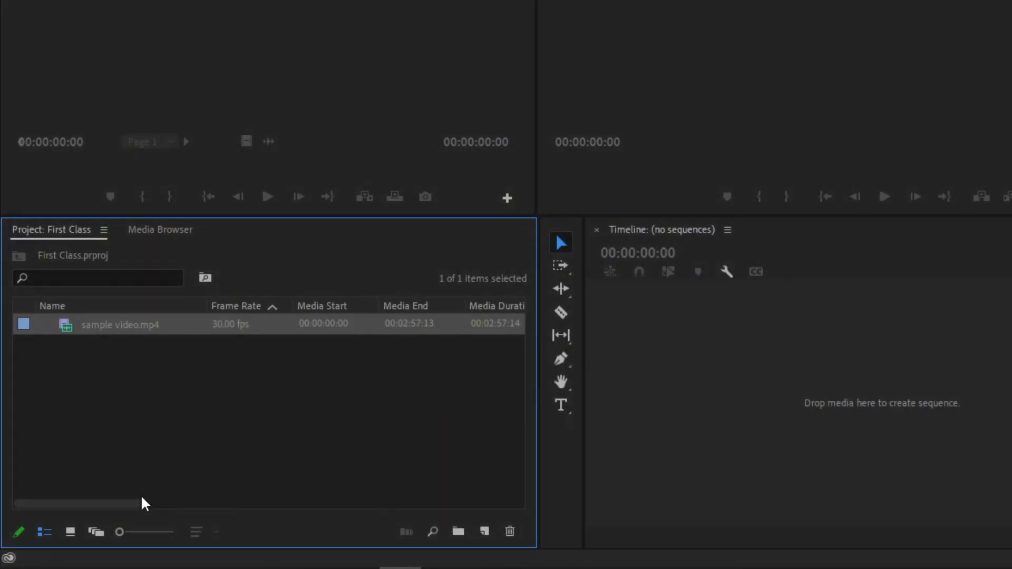
pyautogui.moveTo(127, 503); pyautogui.dragTo(317, 530)
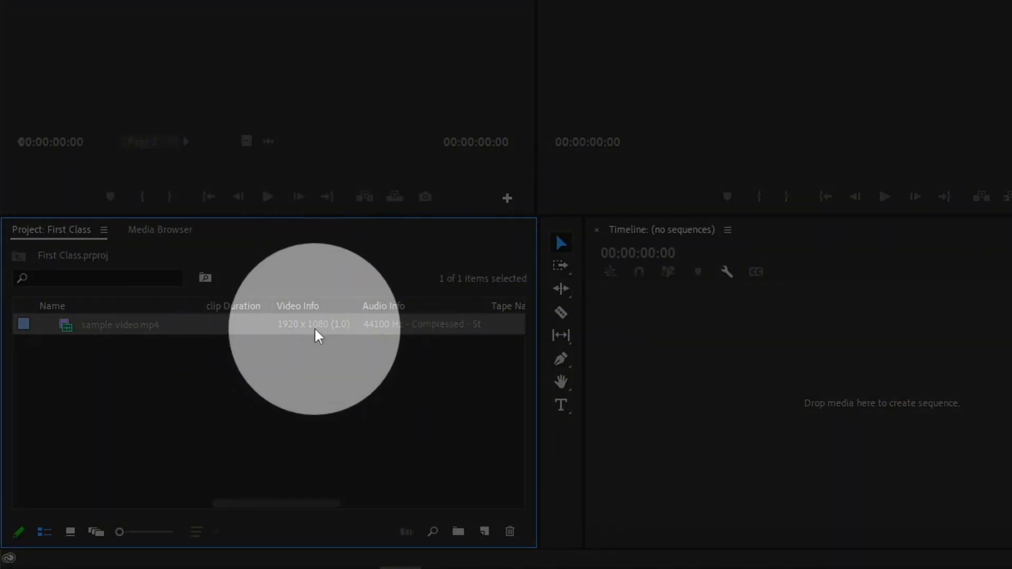
pyautogui.moveTo(319, 331)
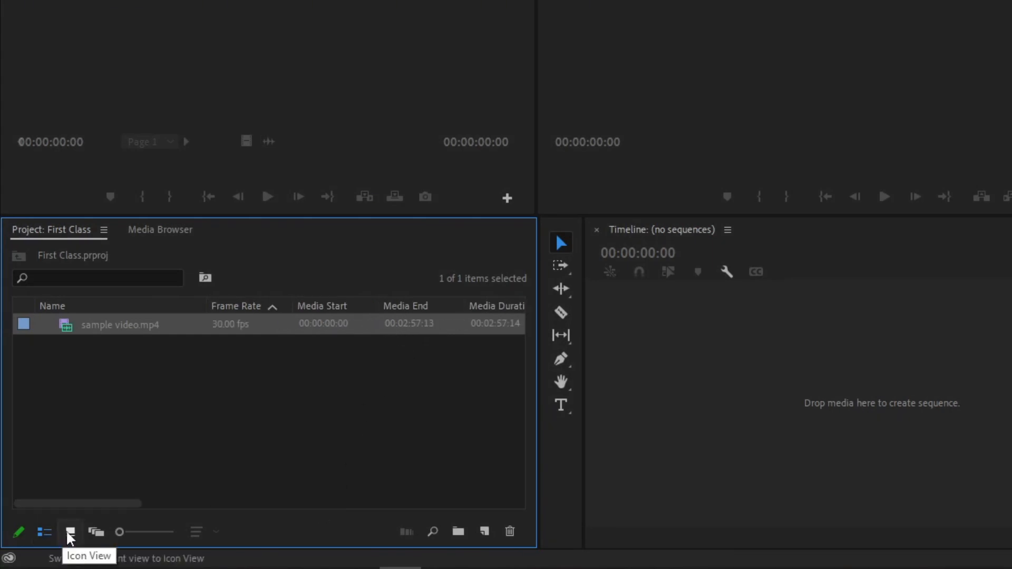
pyautogui.click(70, 534)
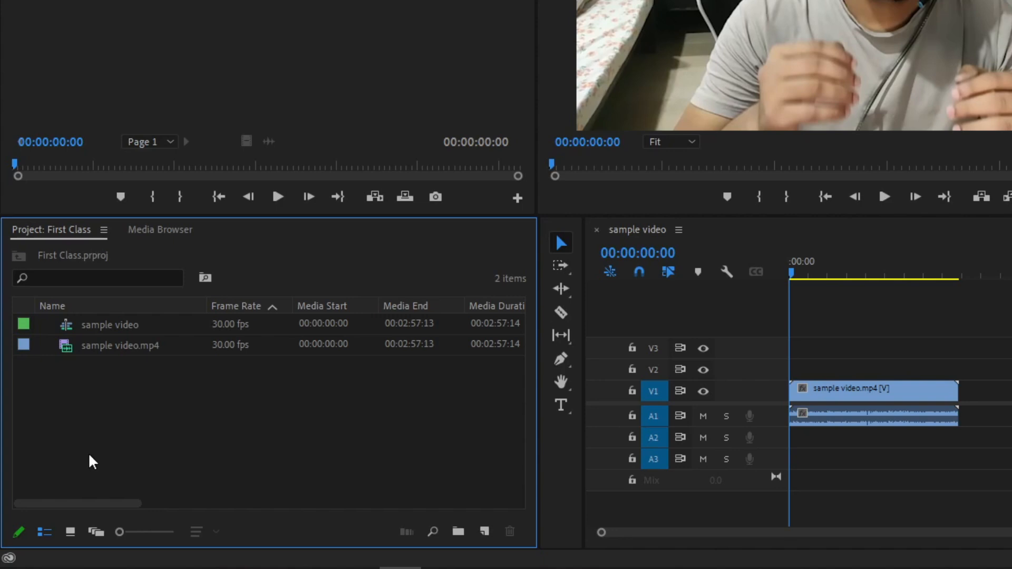
# - Make the project read-only and open the search for finding project items
pyautogui.click(19, 536)
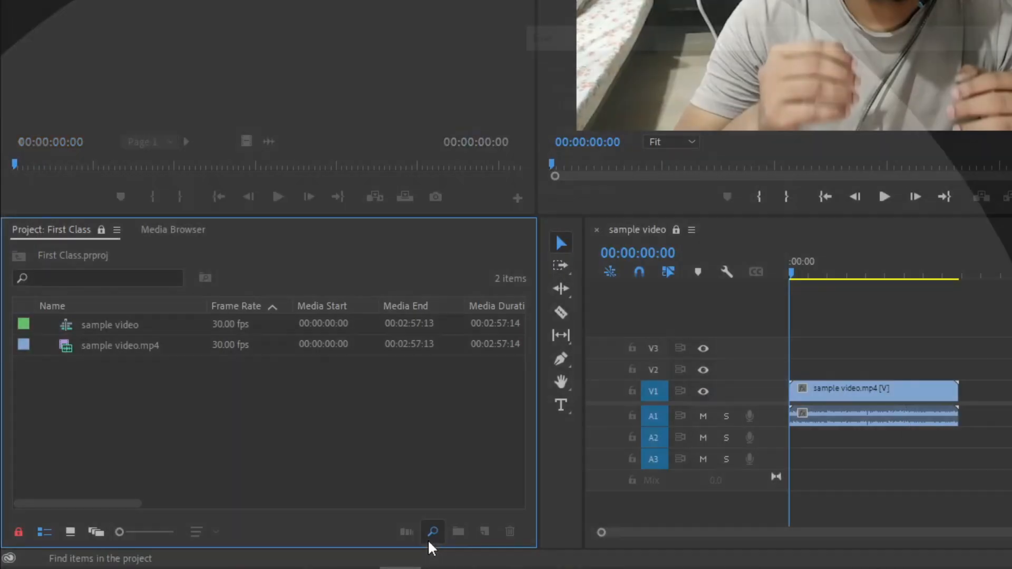
pyautogui.click(429, 538)
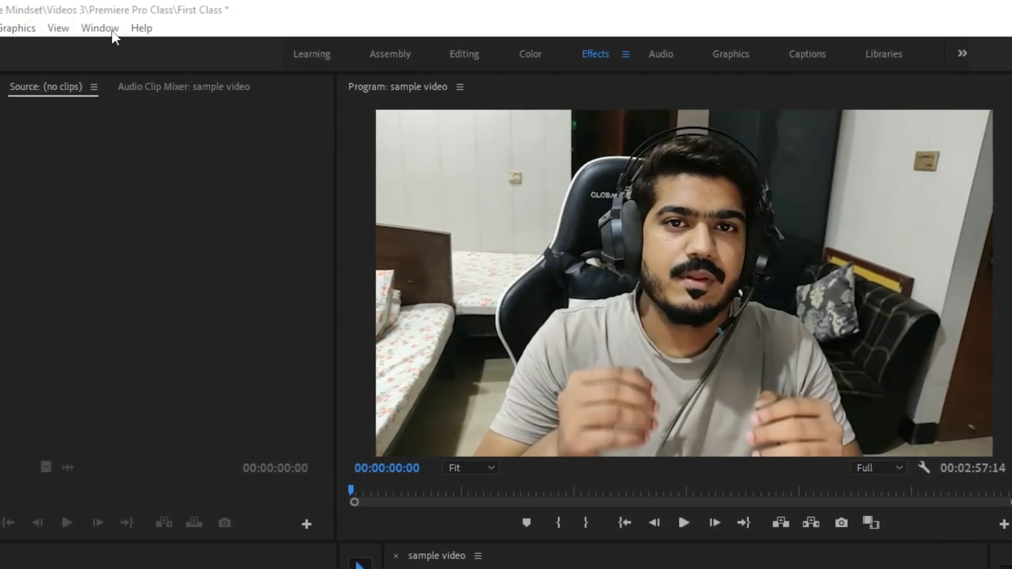
# - Open the list of available workspaces
pyautogui.click(112, 31)
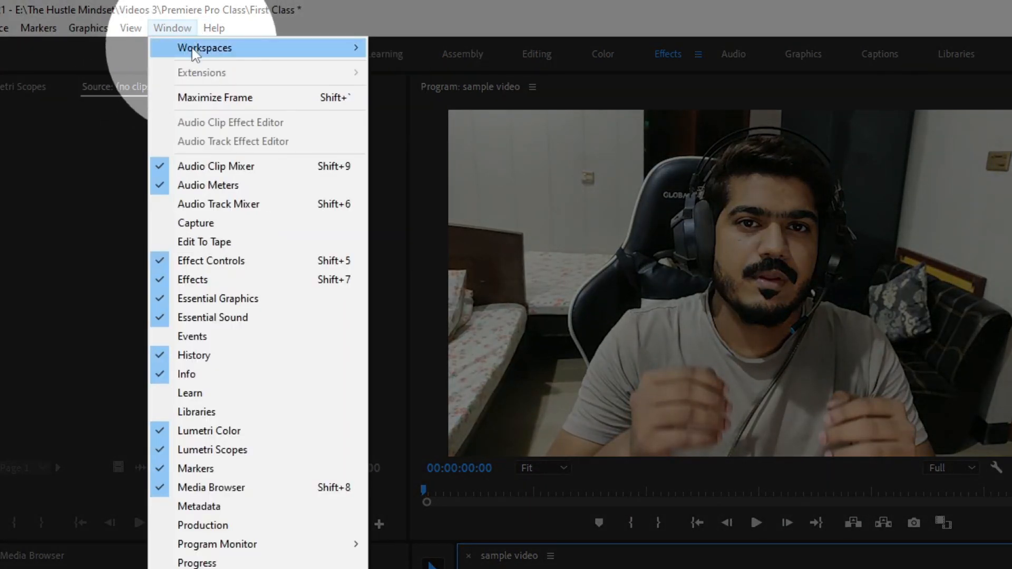
pyautogui.moveTo(195, 52)
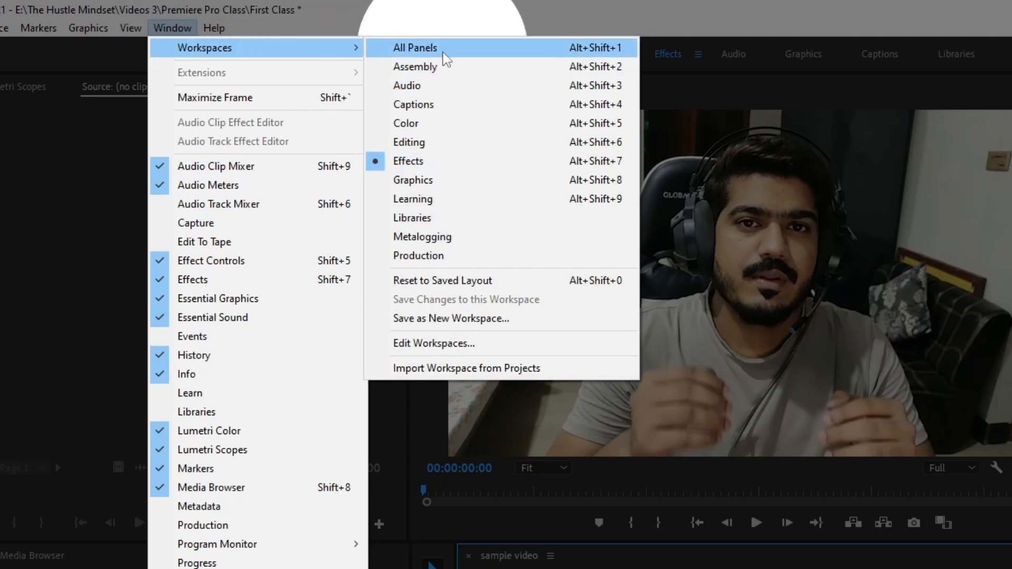